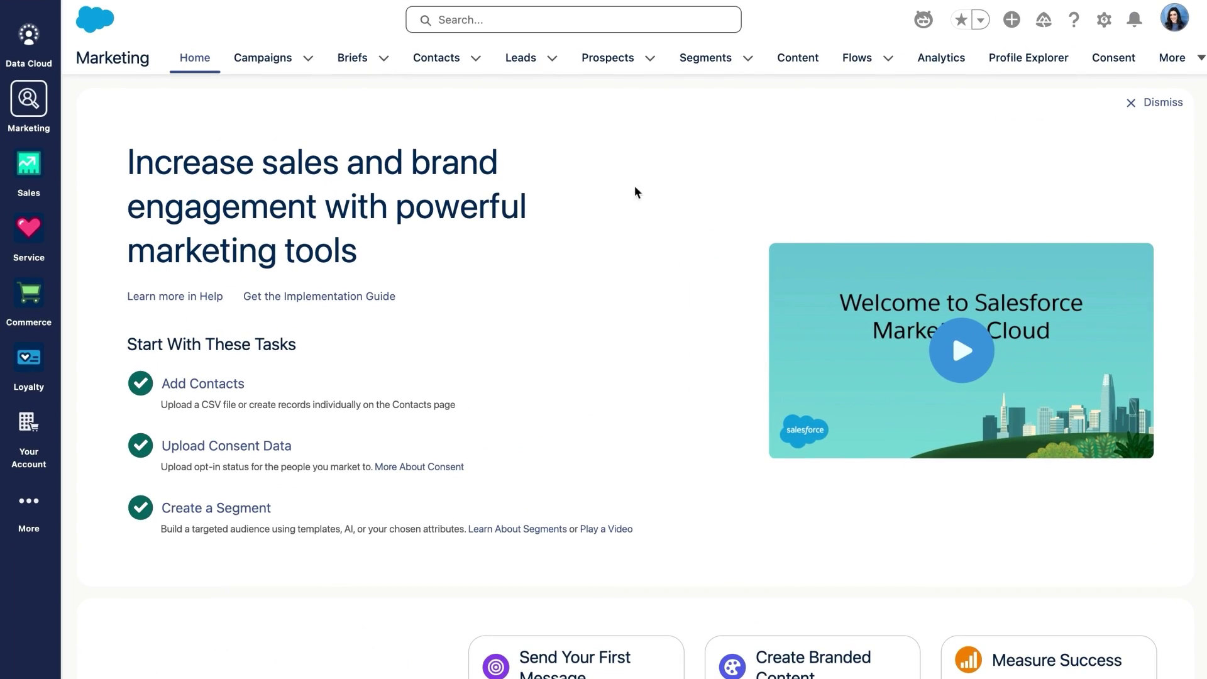
Open the Agentforce assistant from the Marketing Cloud header.
{"action": "left_click", "coordinate": [923, 19]}
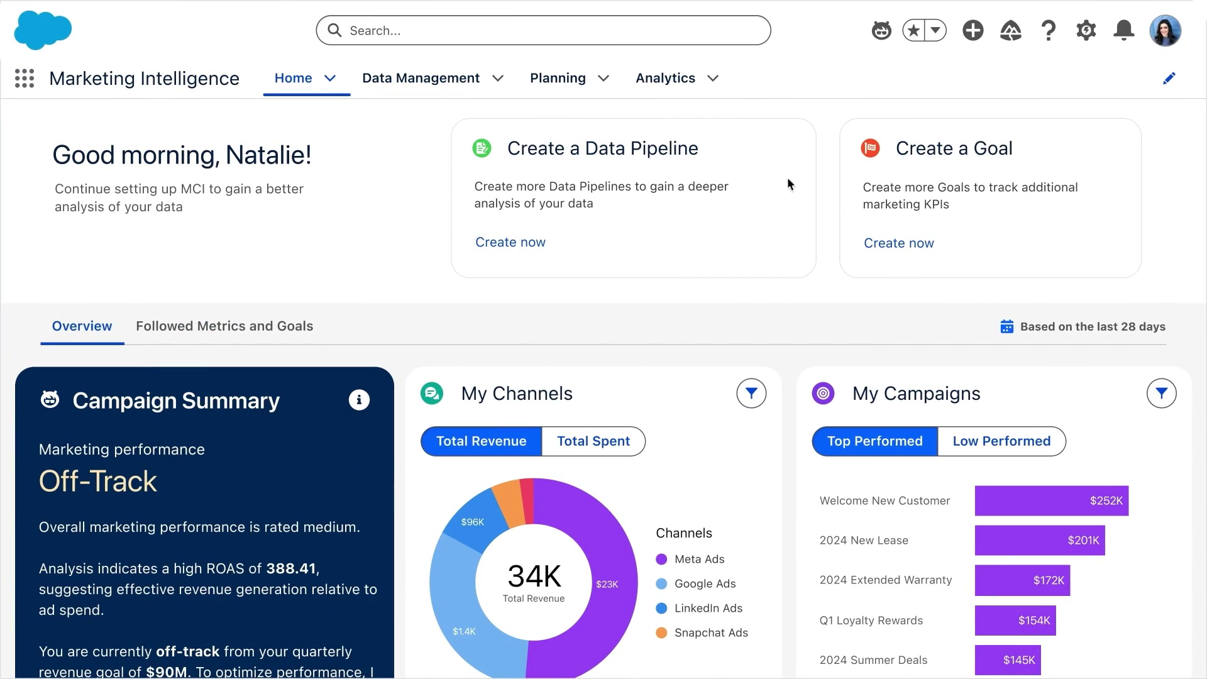
Raise the Revenue goal in Goals Overview to 90,000,000.
{"action": "left_click", "coordinate": [590, 89]}
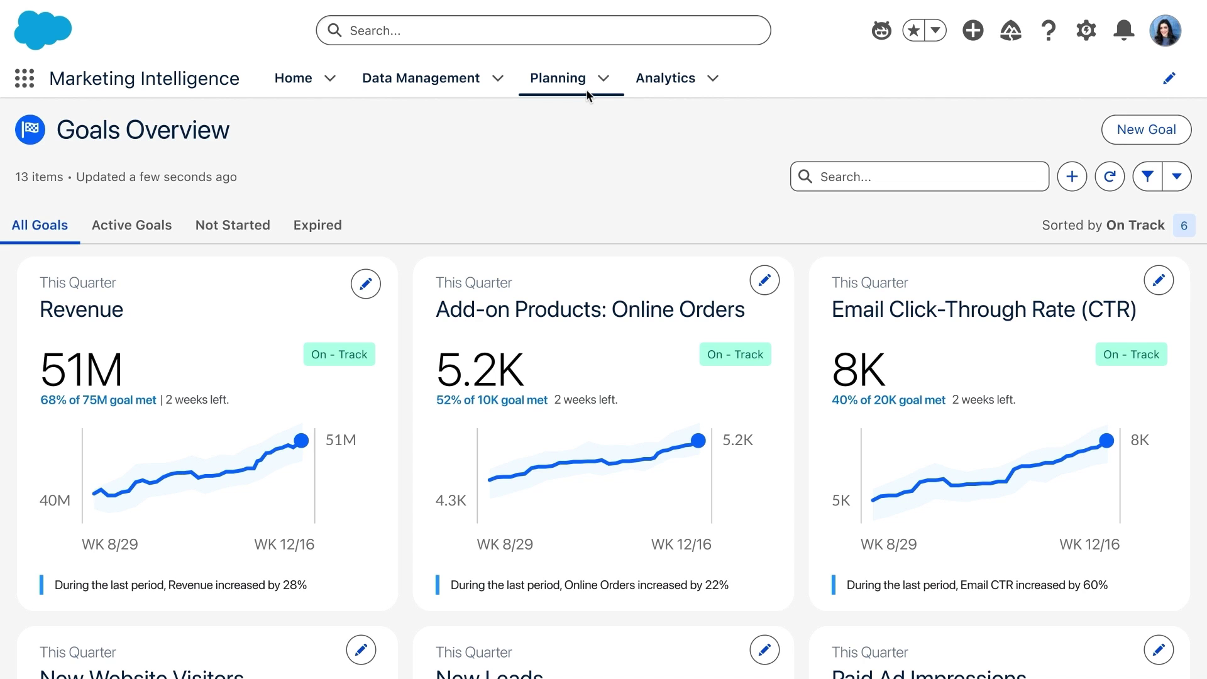
{"action": "left_click", "coordinate": [368, 283]}
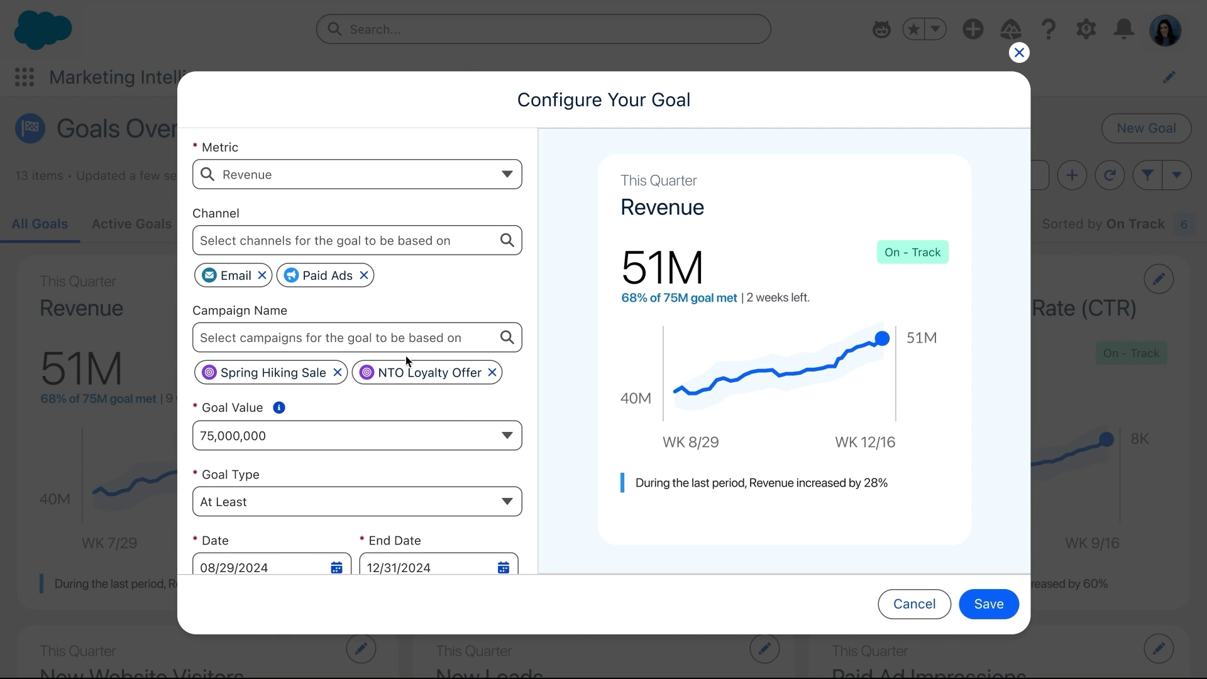
{"action": "left_click", "coordinate": [465, 431]}
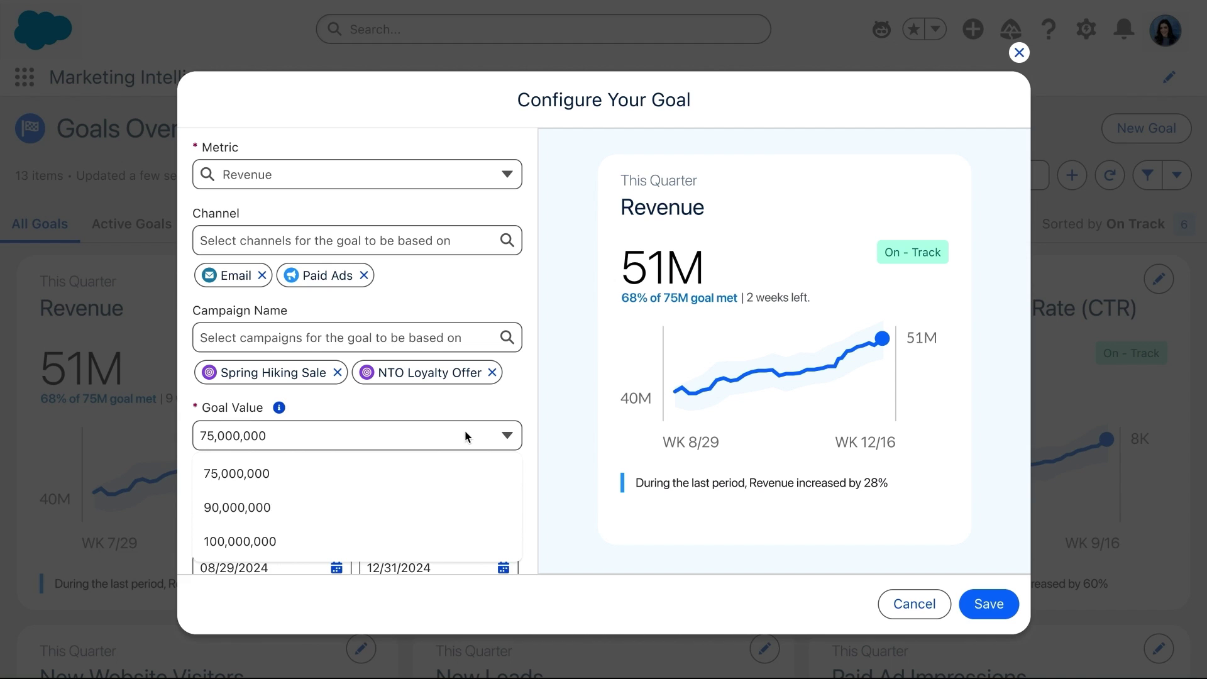
{"action": "left_click", "coordinate": [491, 506]}
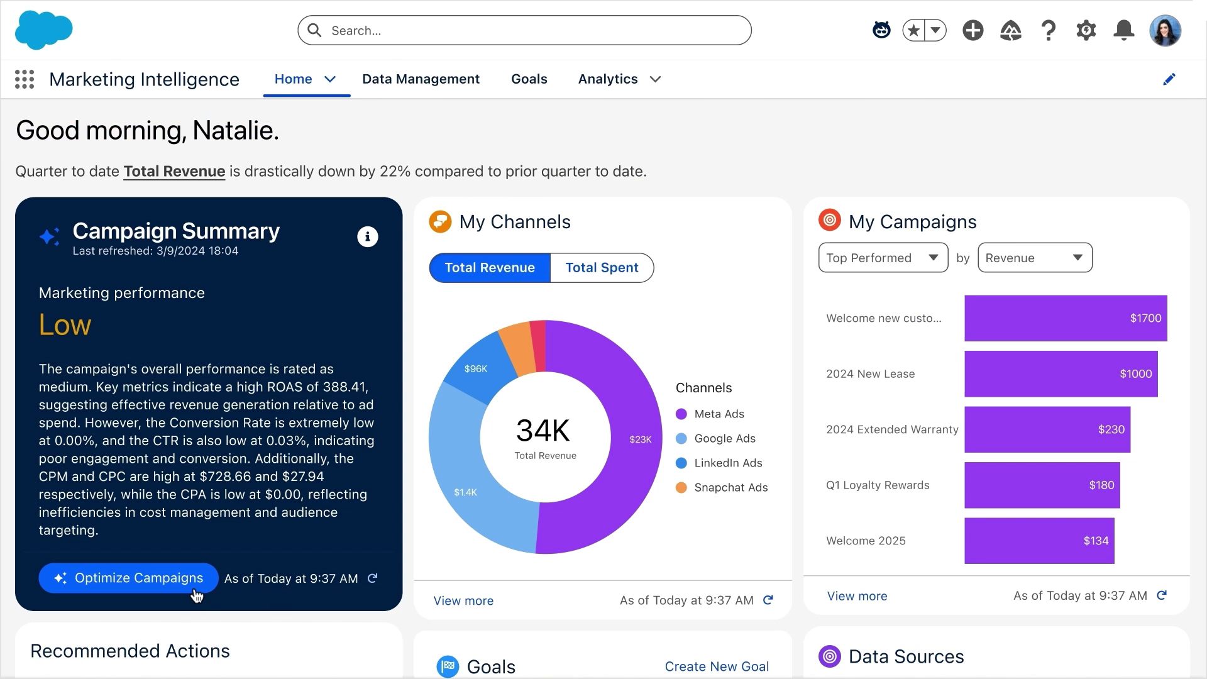
Have Agentforce optimize campaigns, focusing on Meta with Engagement as the objective.
{"action": "left_click", "coordinate": [193, 584]}
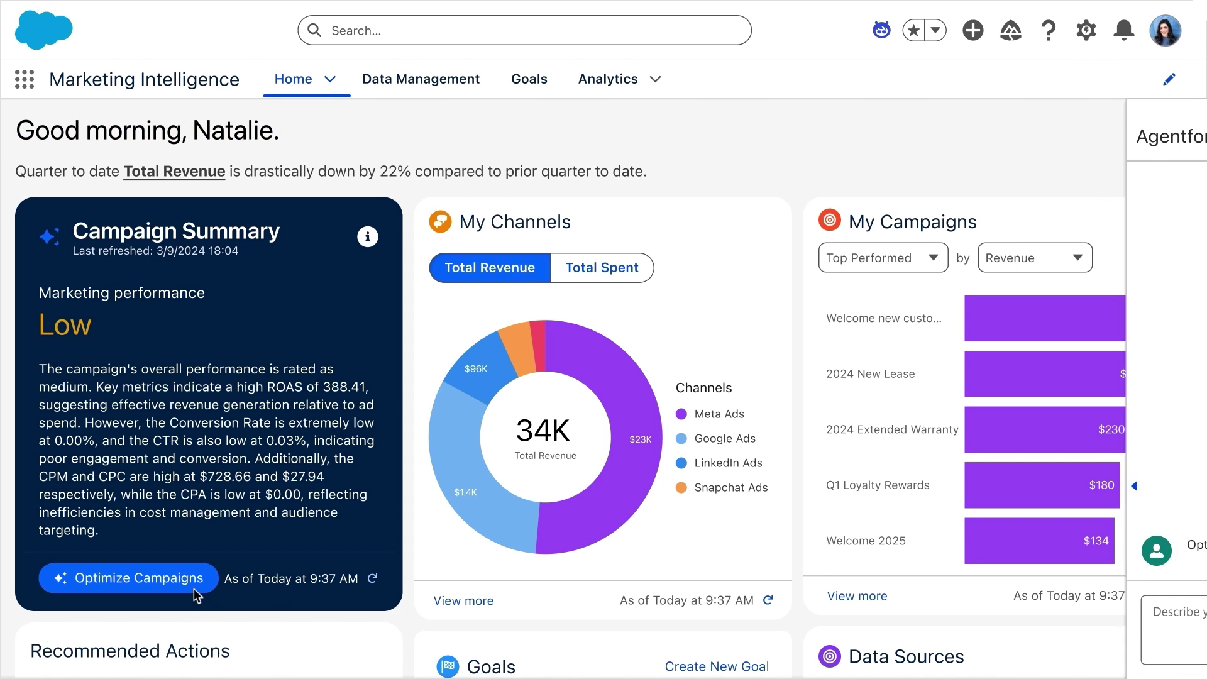
{"action": "type", "text": "Meta"}
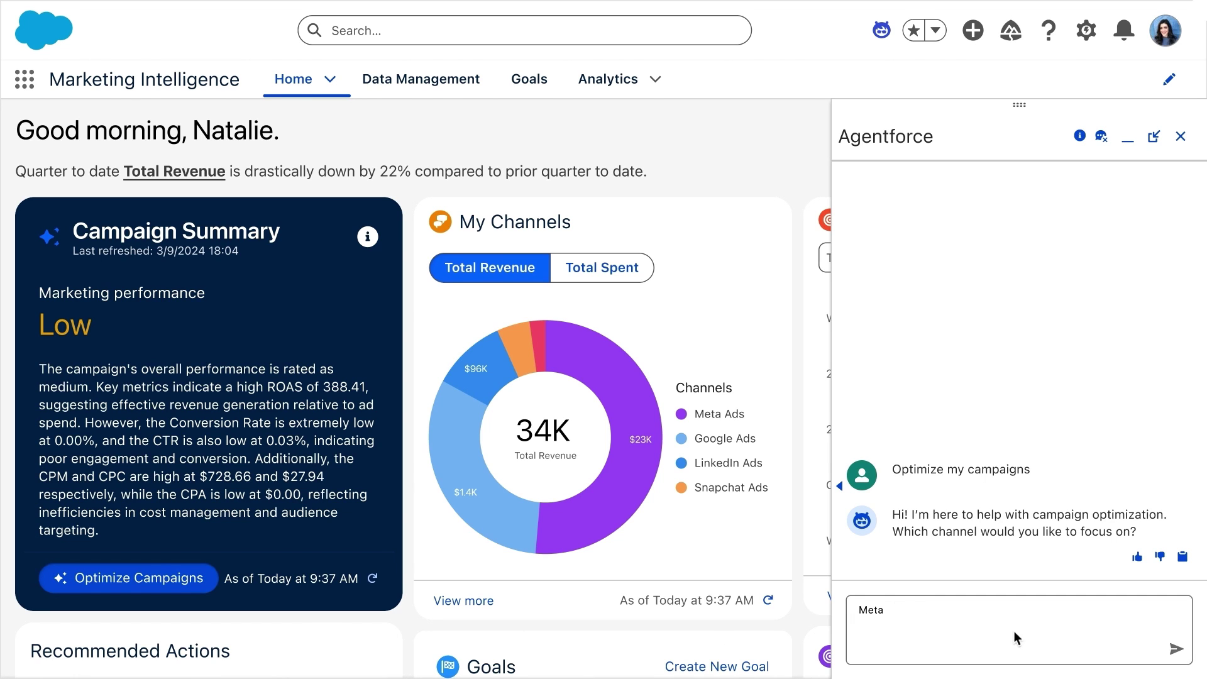
{"action": "left_click", "coordinate": [1176, 649]}
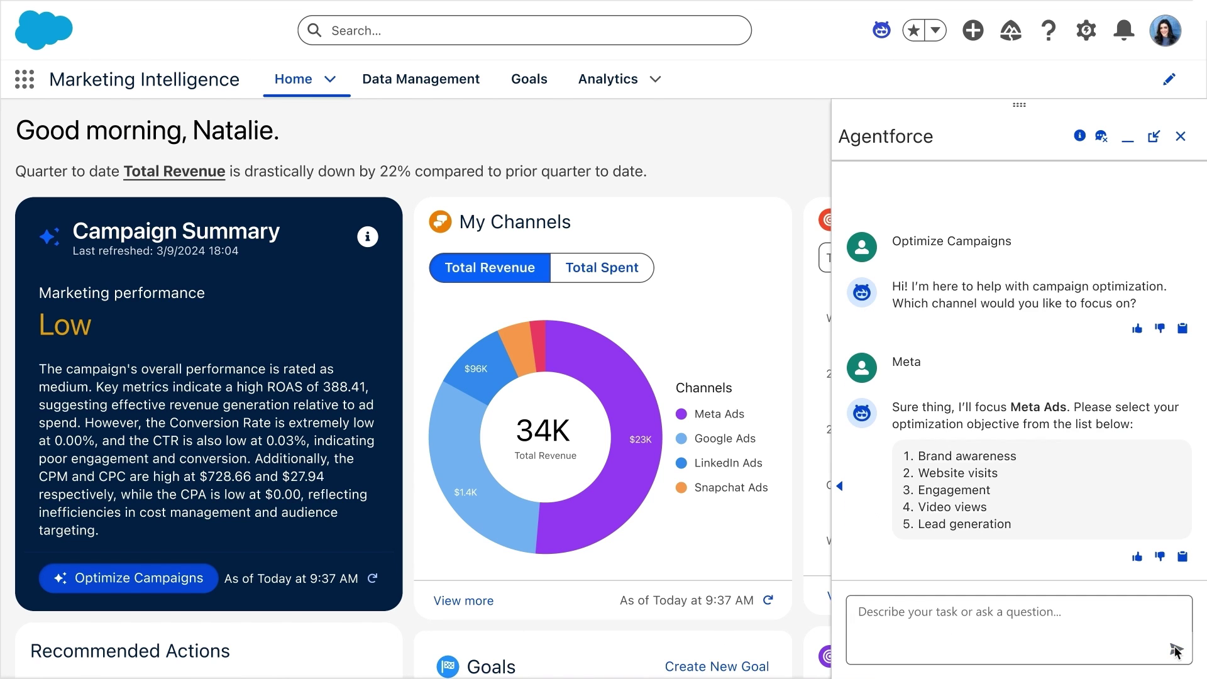
{"action": "left_click", "coordinate": [854, 610]}
{"action": "type", "text": "Engagement"}
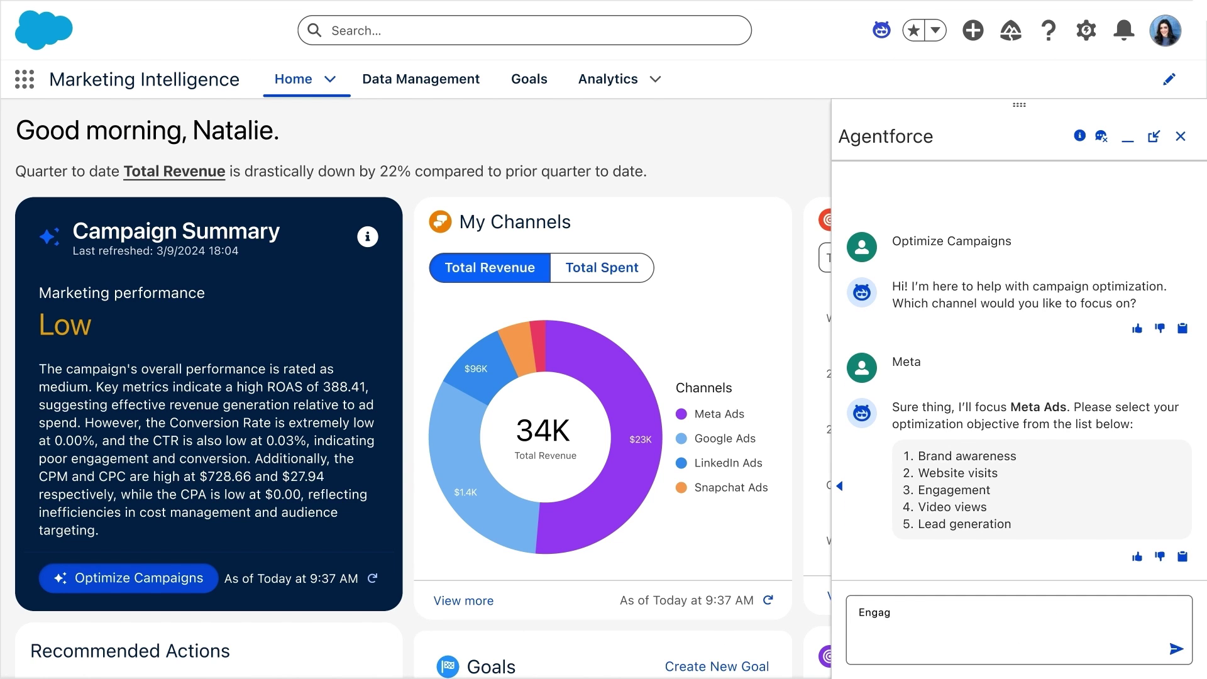
{"action": "left_click", "coordinate": [1176, 651]}
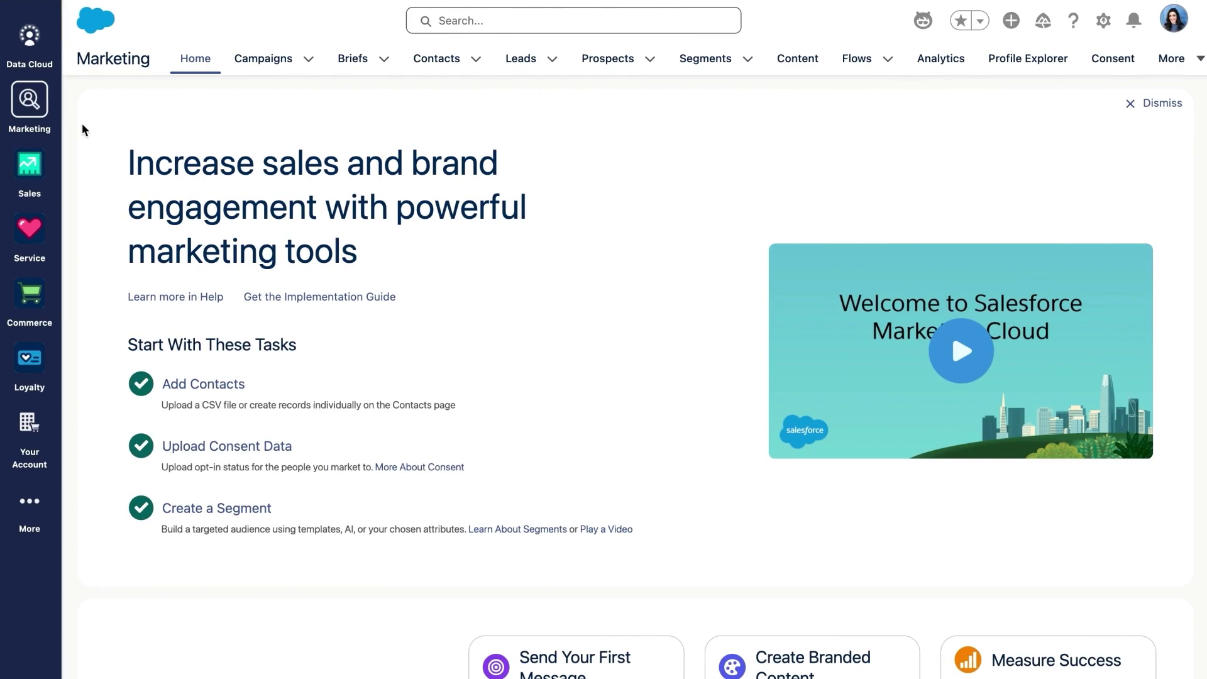
From the NTO Insider program, have Agentforce create the MEGADeal2025 promotion.
{"action": "left_click", "coordinate": [922, 22]}
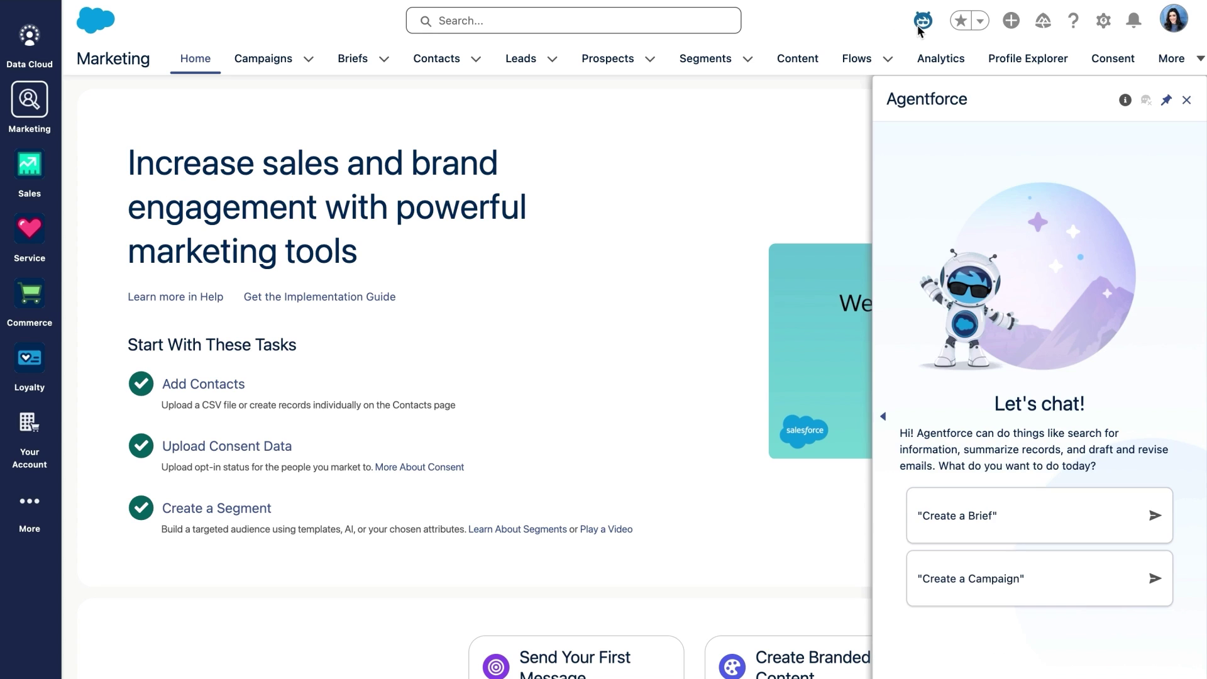
{"action": "left_click", "coordinate": [264, 59]}
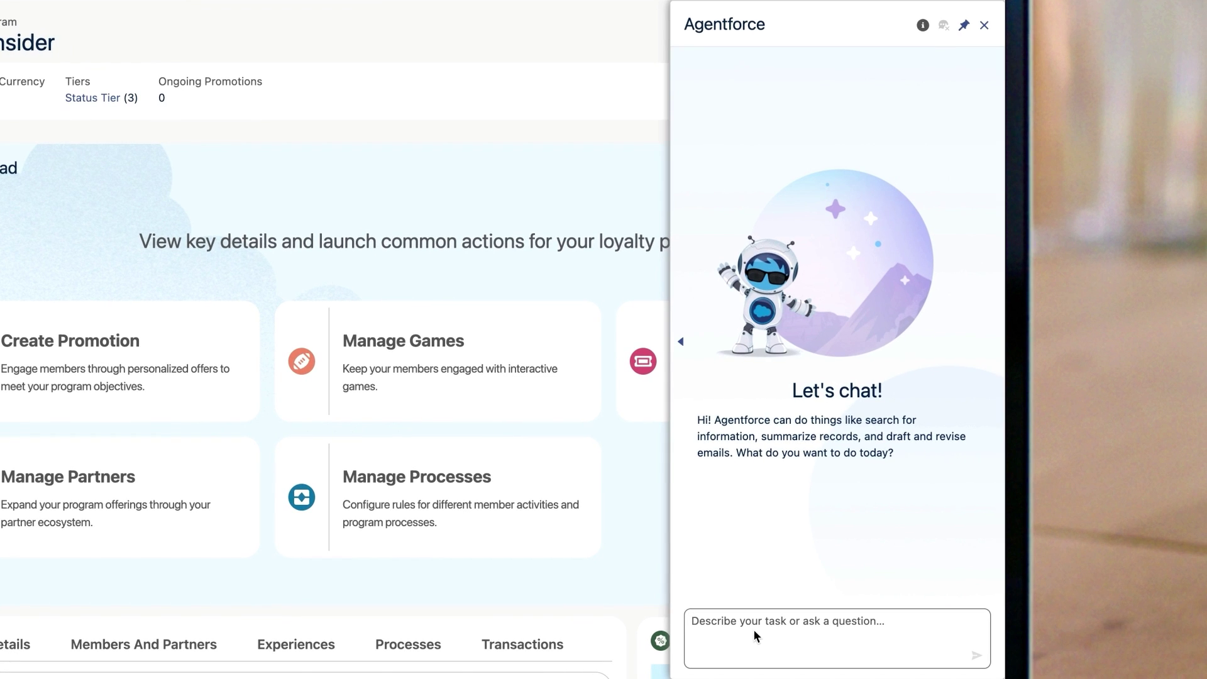
{"action": "type", "text": "Create a loy"}
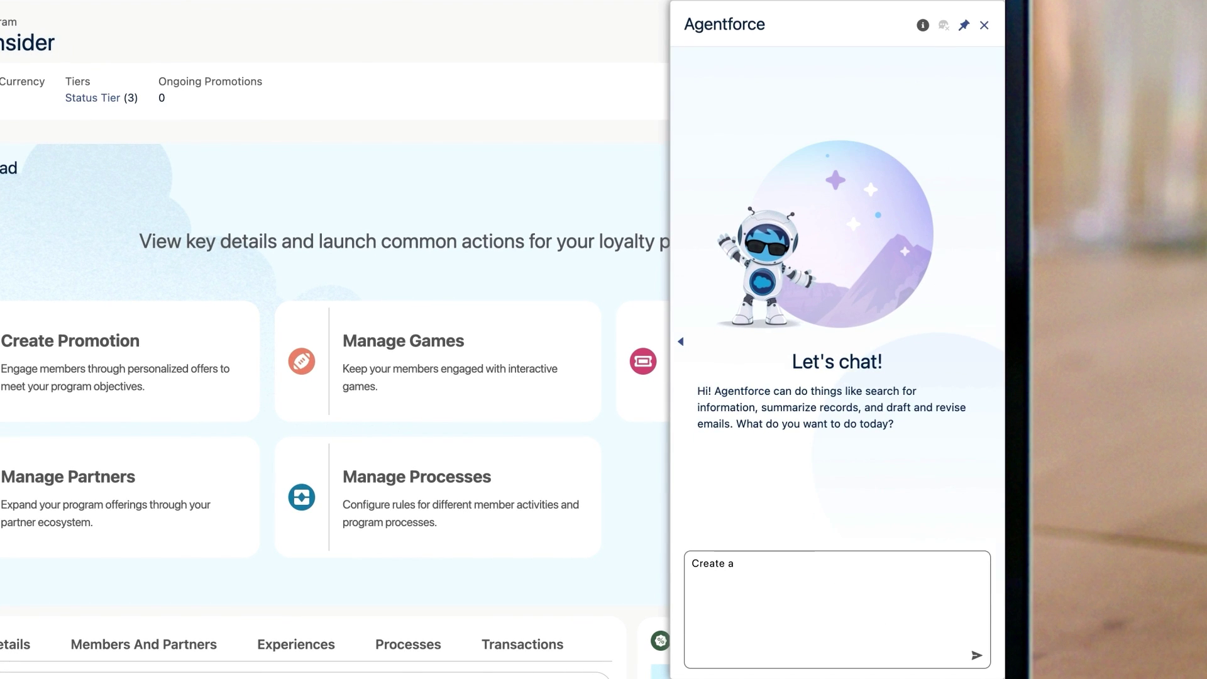
{"action": "type", "text": "alty promotion named “MEGADeal2025” starting at 2025-5-05. This promotion is associated with the program named “NTO Insider” and rewards 100 “Points” fixed points and offers 20% off a purch"}
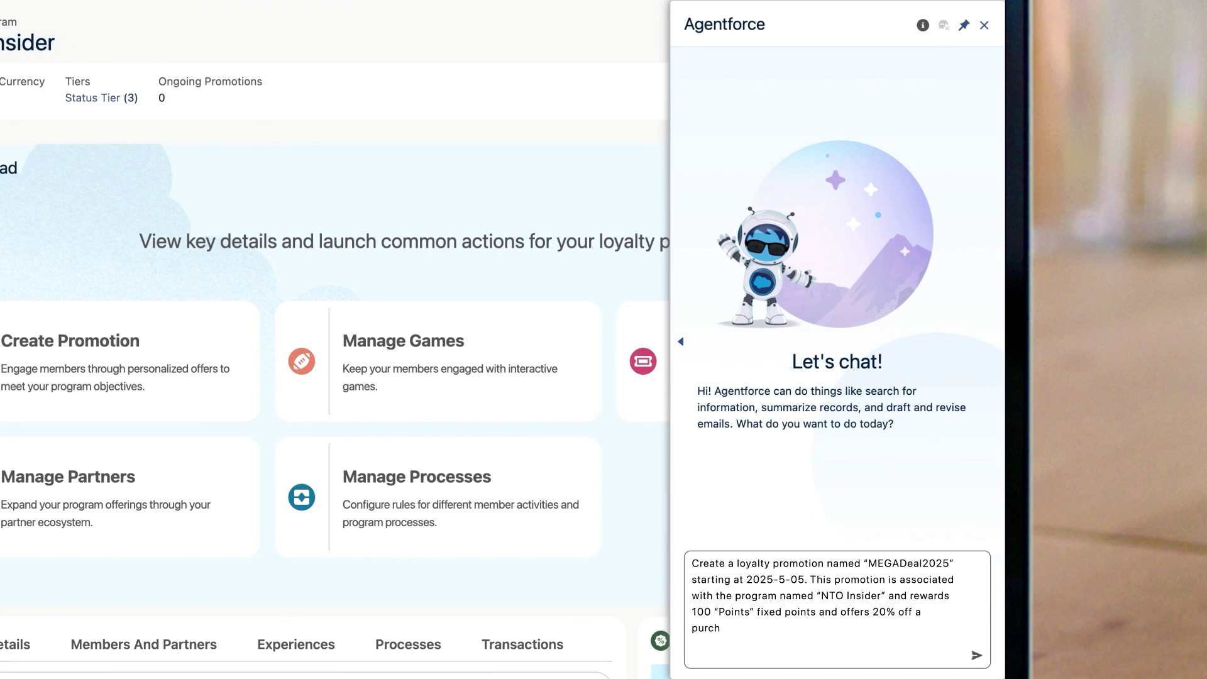
{"action": "type", "text": "ase for members who join the NTO Insider program. It requires a minimum purchase quantity of 5 and a minimum spend amount of 100"}
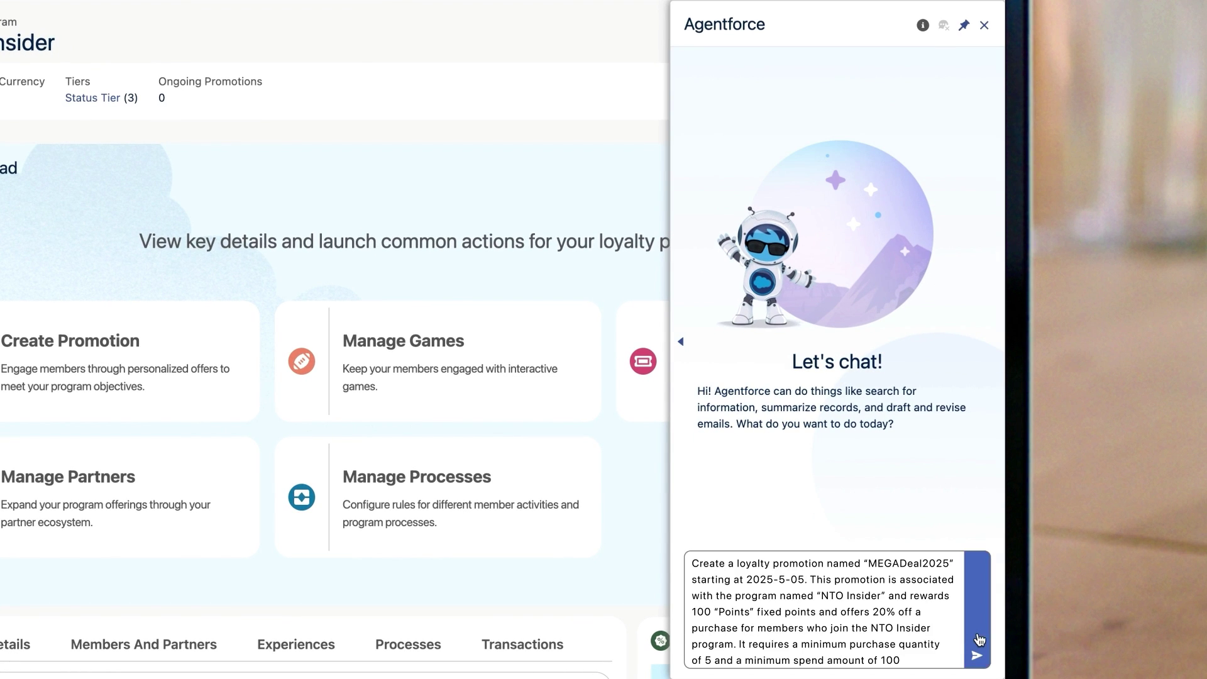
{"action": "left_click", "coordinate": [979, 641]}
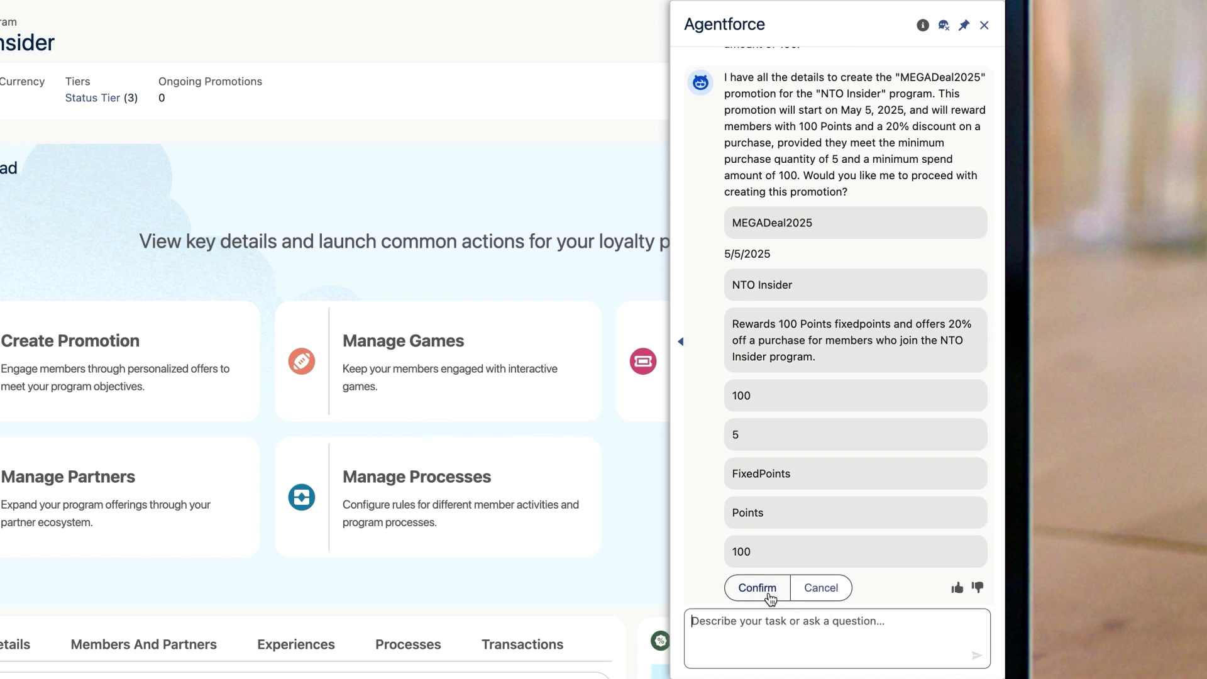
{"action": "left_click", "coordinate": [757, 589]}
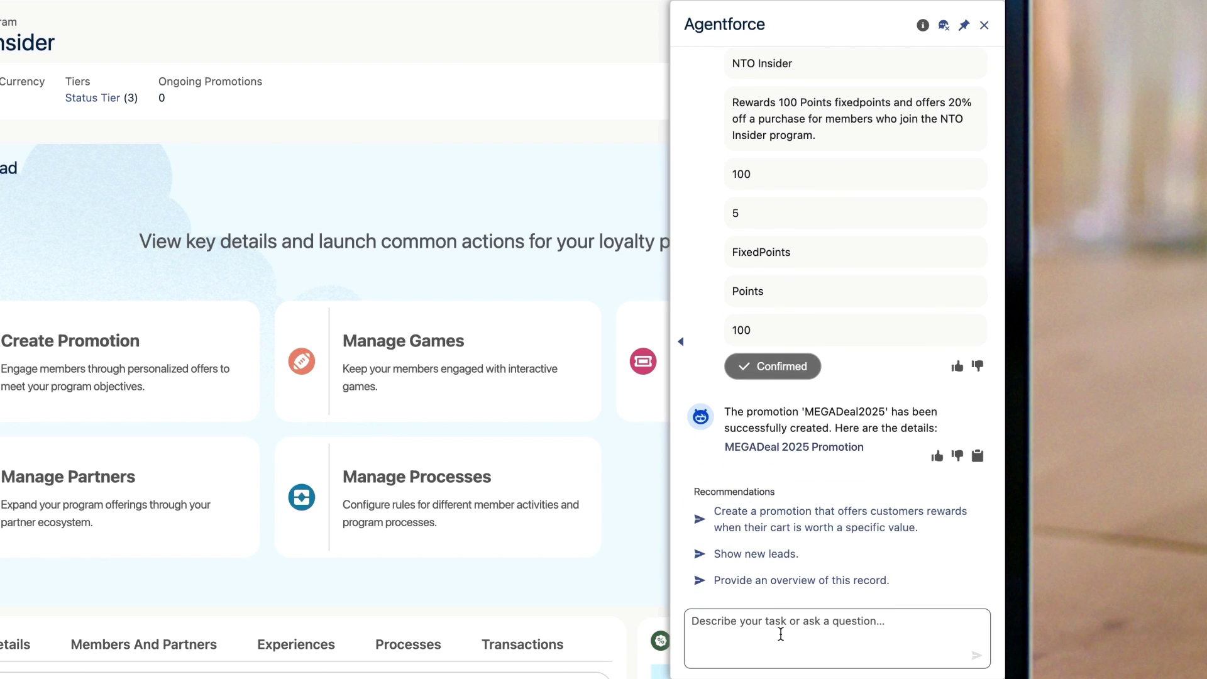
{"action": "type", "text": "Great! Now help me create a marketing campaign that promotes 20% off a purchase for new loyalty members who sign up, and include the n"}
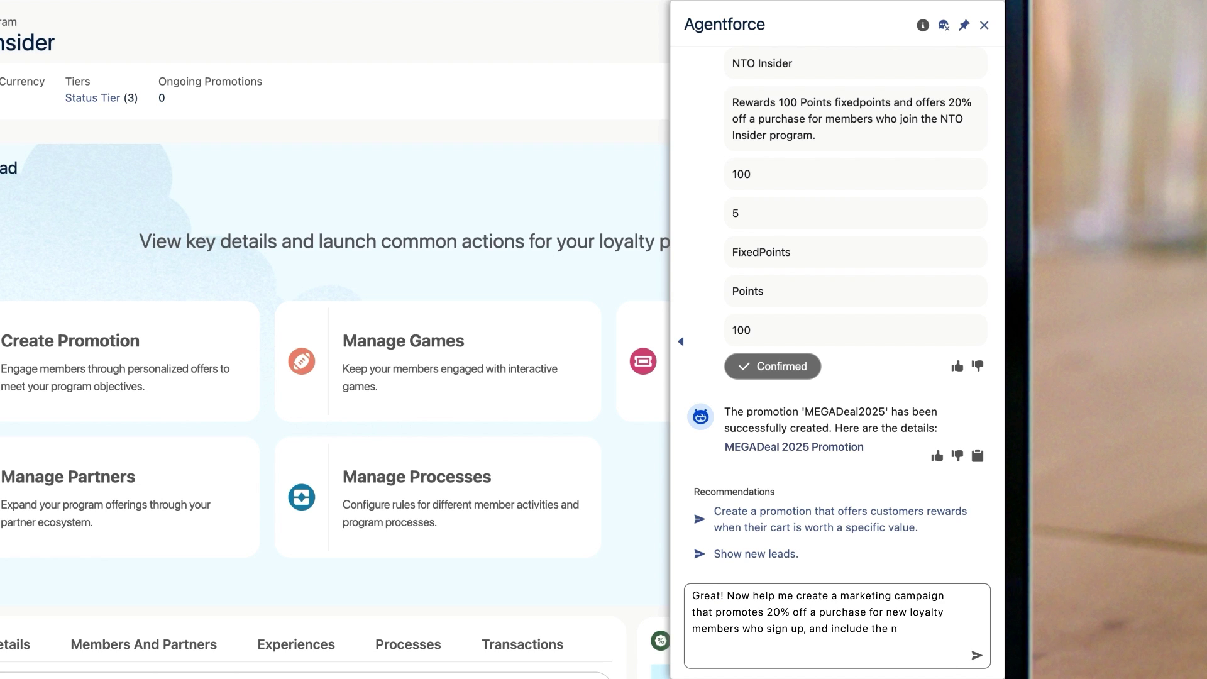
{"action": "type", "text": "ew loyalty promotion “MEGADeal2025. This campaign should include both an email and SMS for each customer."}
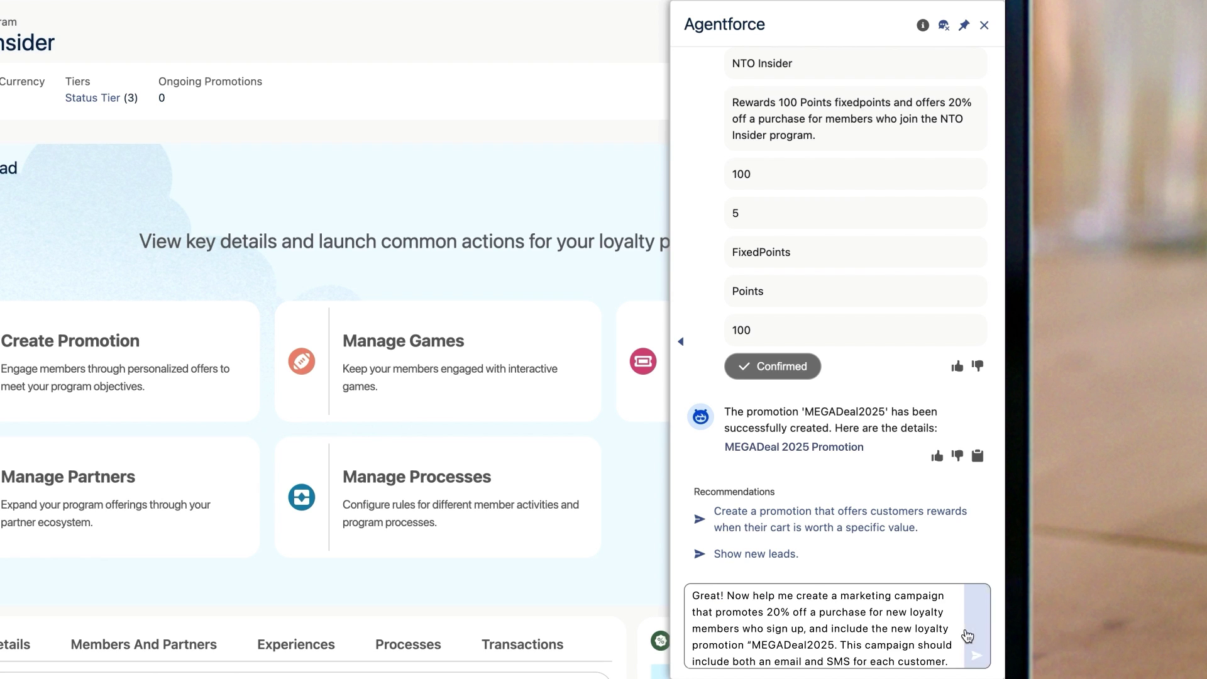
Ask Agentforce for a campaign promoting the offer and save its brief.
{"action": "left_click", "coordinate": [975, 637]}
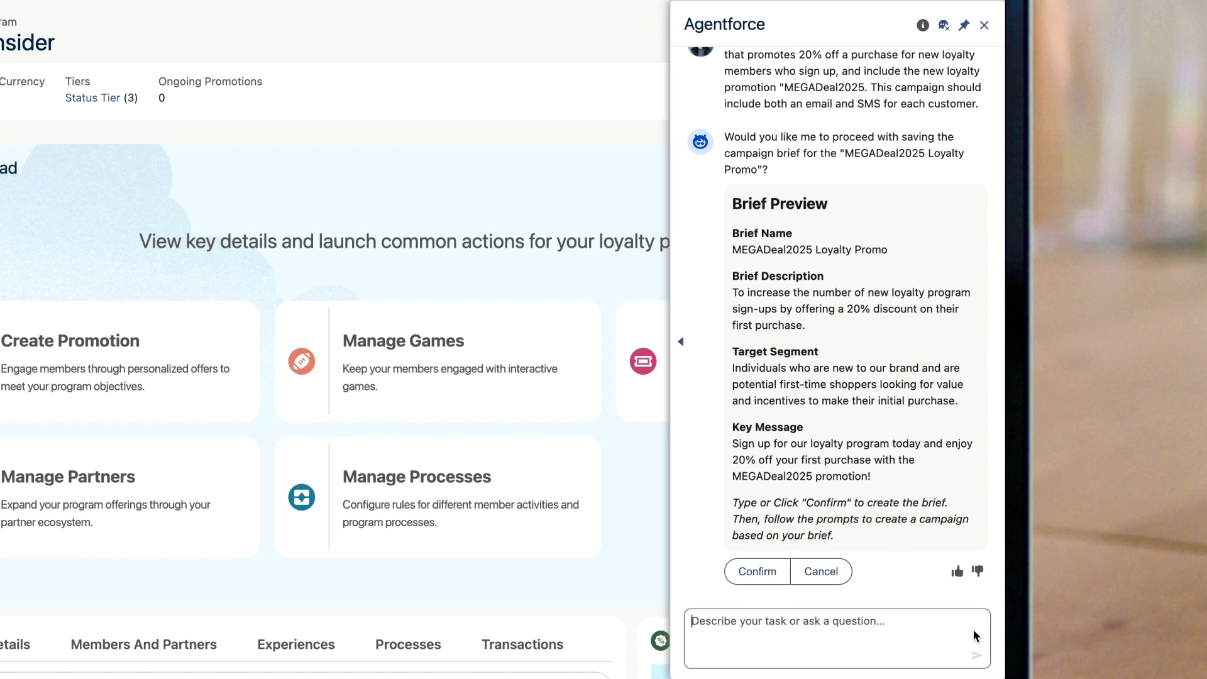
{"action": "left_click", "coordinate": [769, 585]}
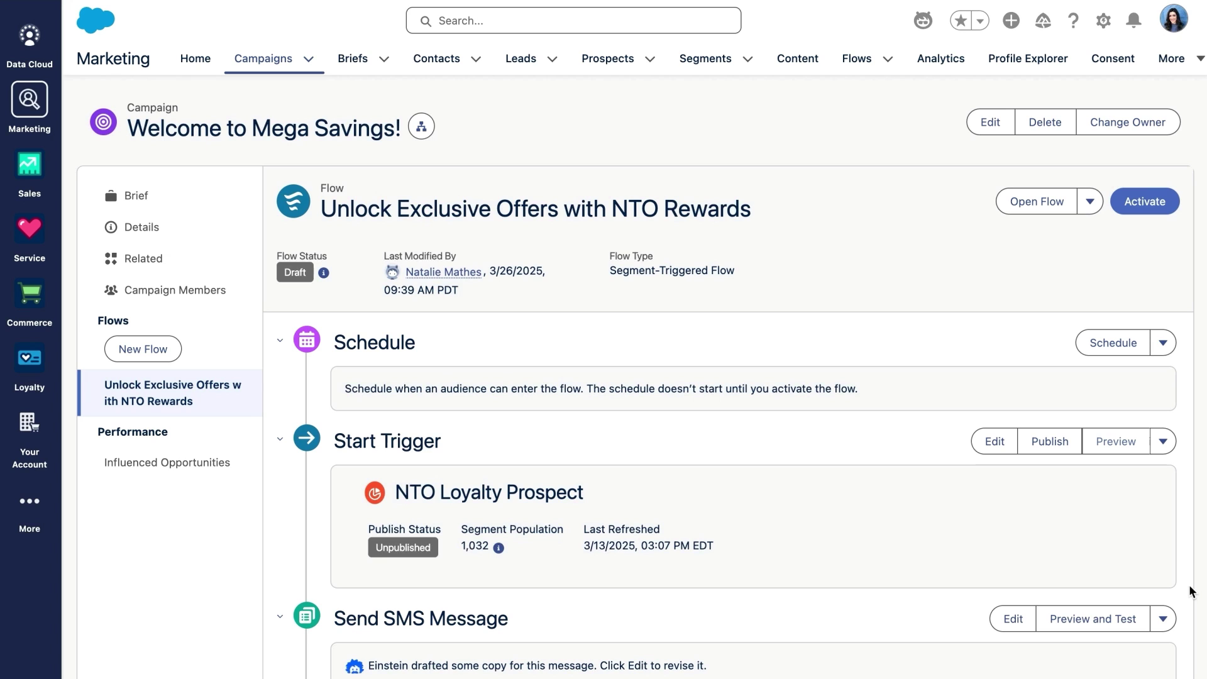
{"action": "left_click_drag", "start_coordinate": [1203, 231], "coordinate": [1203, 427]}
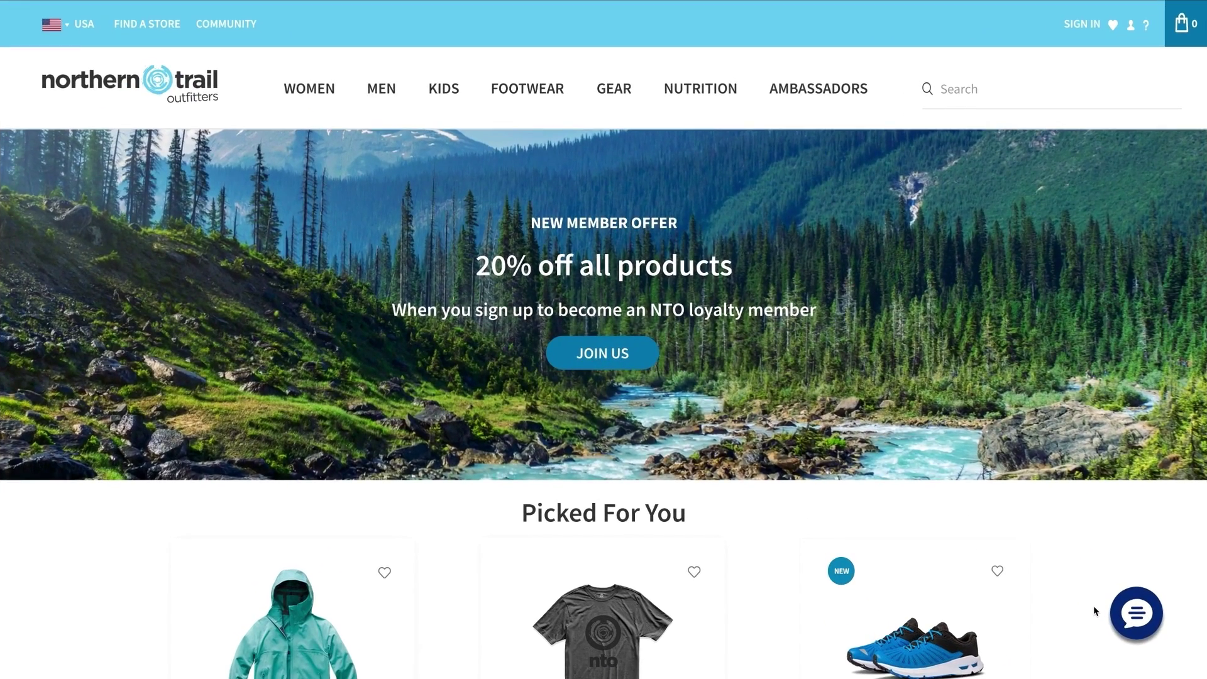
{"action": "scroll", "coordinate": [1094, 605], "scroll_direction": "down", "scroll_amount": 3}
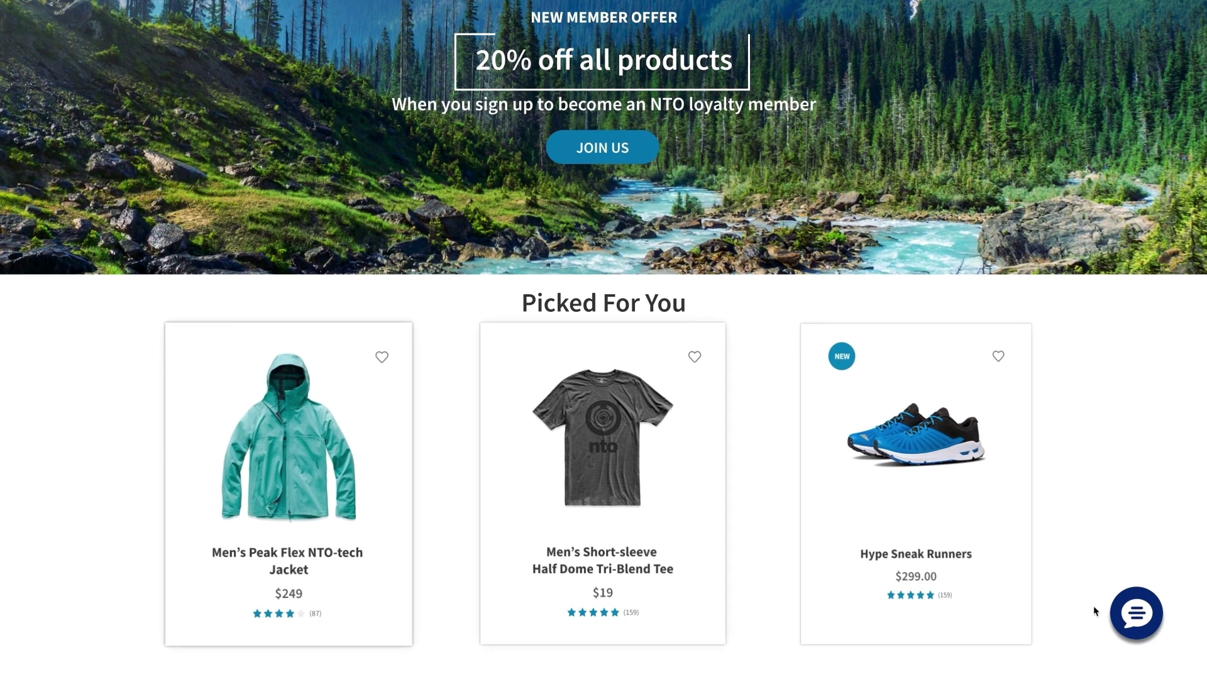
Ask the NTO Shopping Agent for hiking gear, then open the Men's Hedgehog Agile Mid NTO-tech.
{"action": "left_click", "coordinate": [1136, 613]}
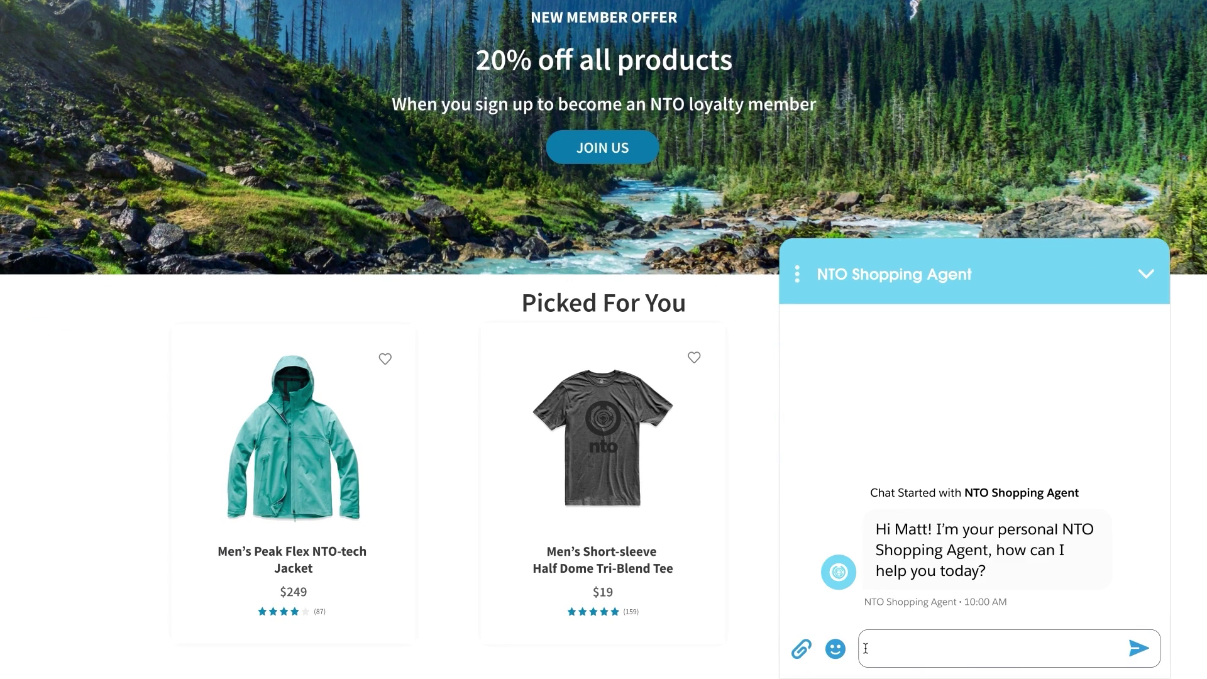
{"action": "type", "text": "I have a hiking trip coming up and I am in looking for some gear"}
{"action": "key", "text": "Return"}
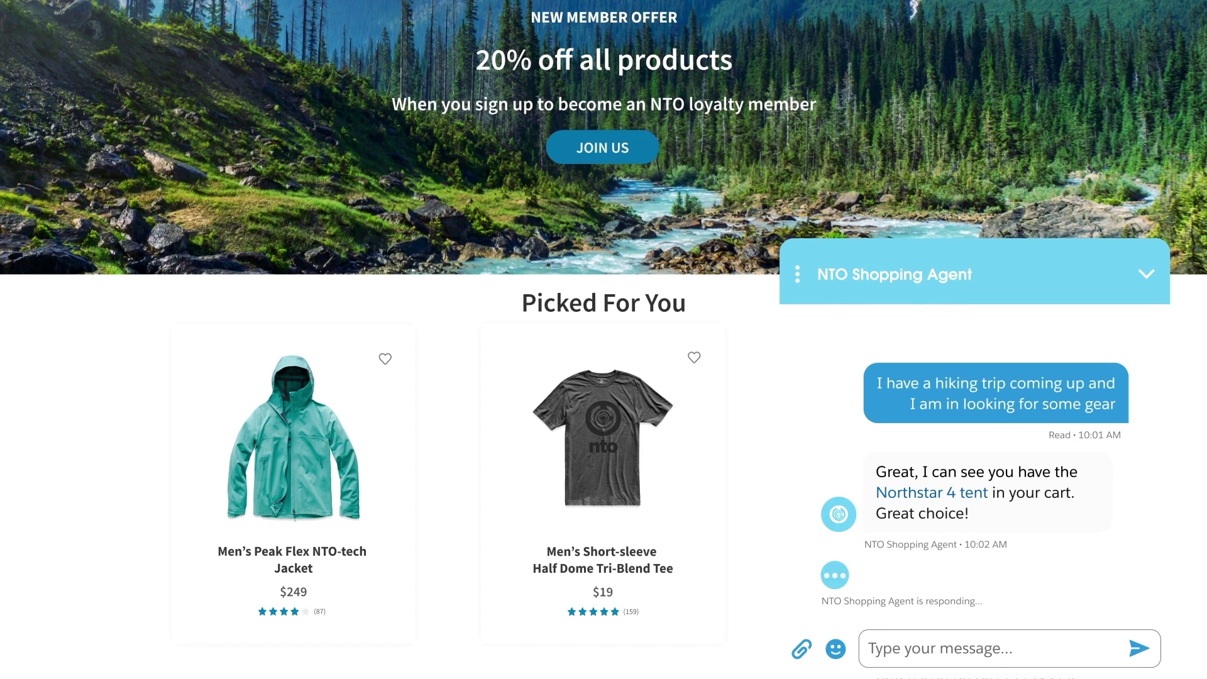
{"action": "type", "text": "Something different please"}
{"action": "key", "text": "Return"}
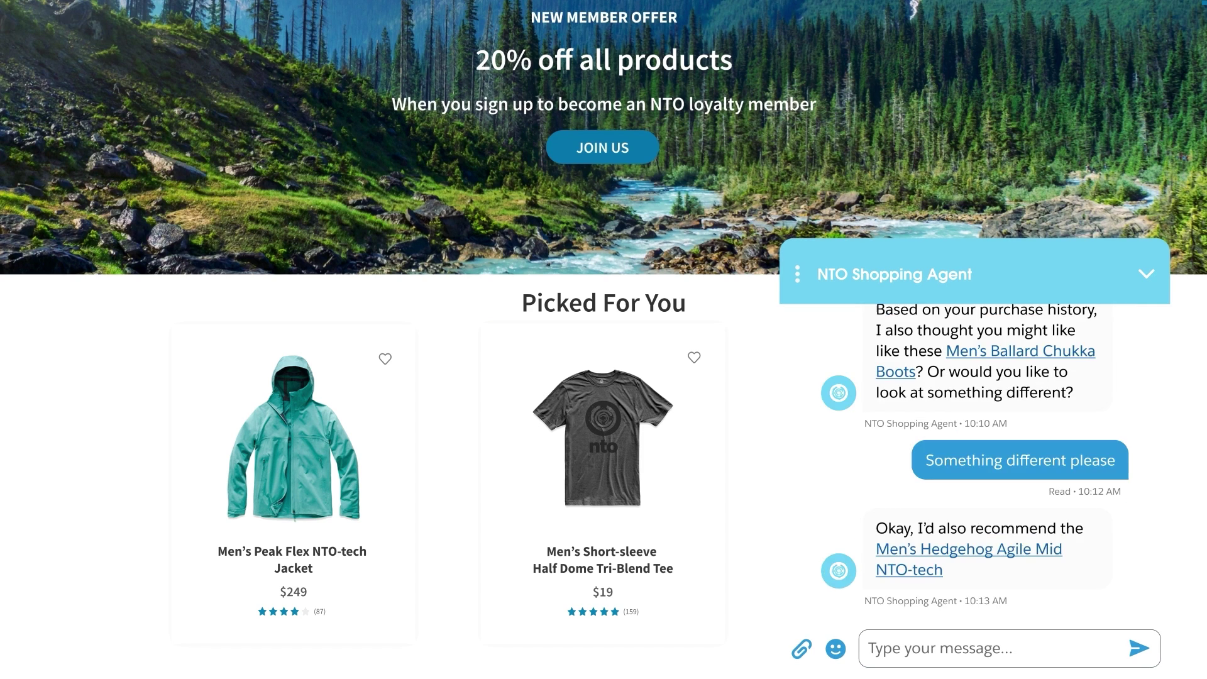
{"action": "left_click", "coordinate": [884, 579]}
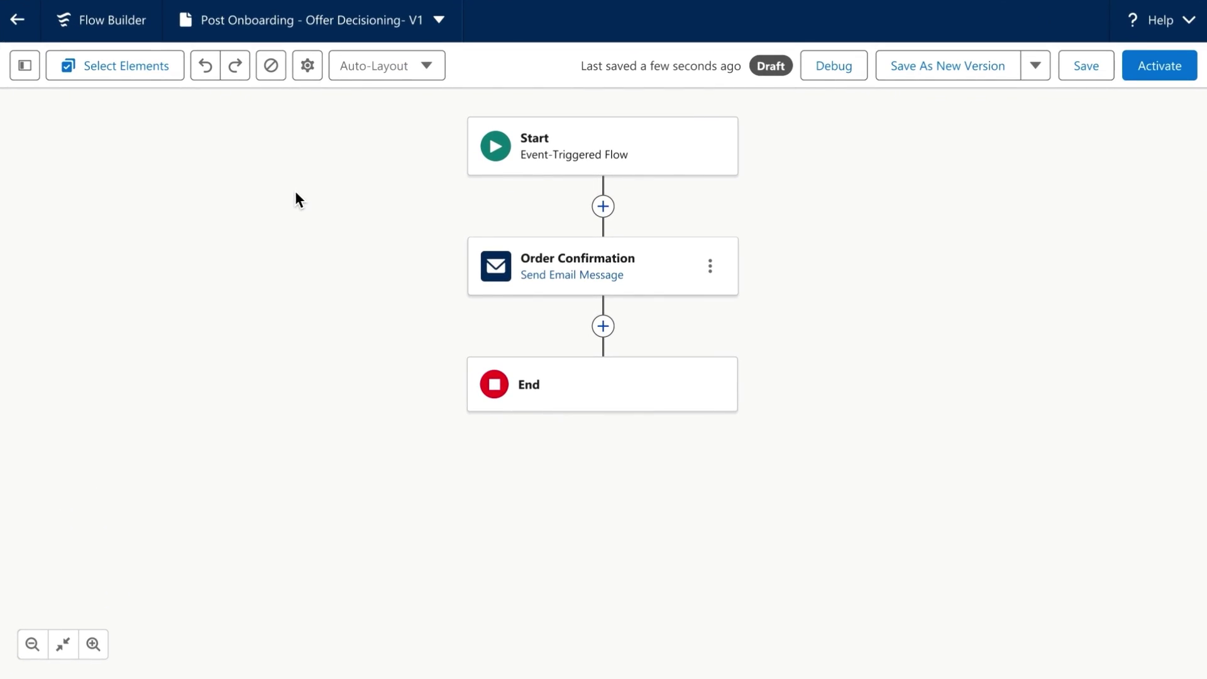
Trigger the flow on Purchase events and add a Decision Split after Start.
{"action": "left_click", "coordinate": [525, 159]}
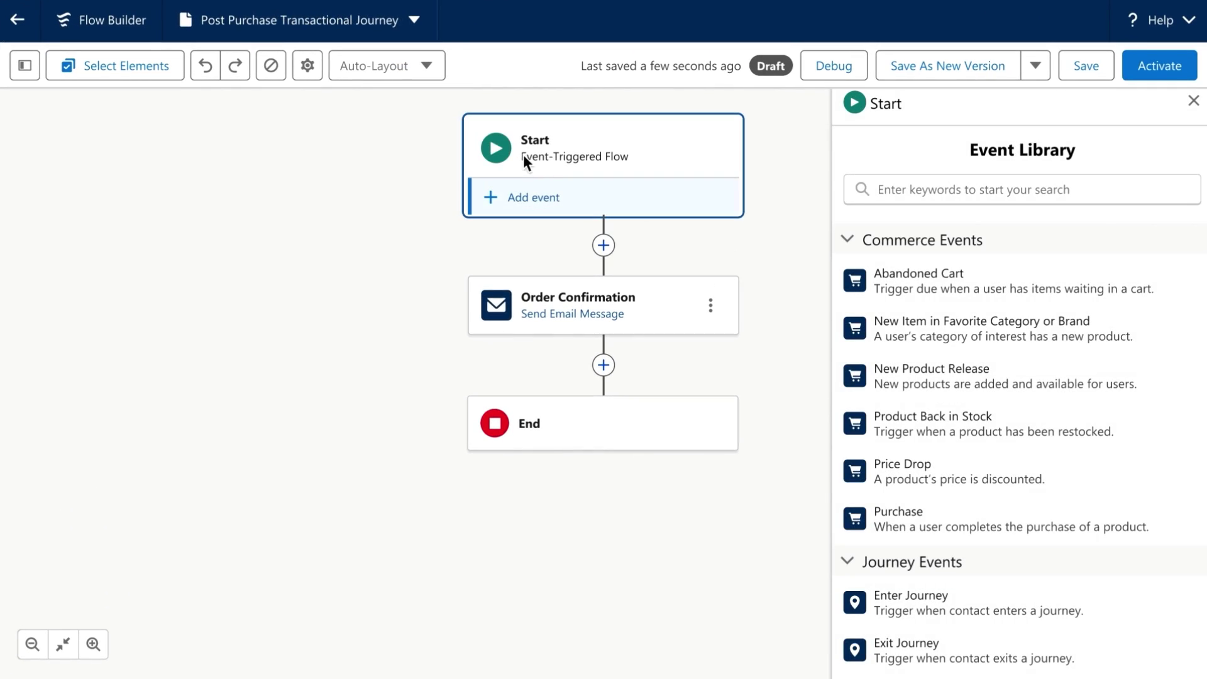
{"action": "left_click", "coordinate": [914, 525]}
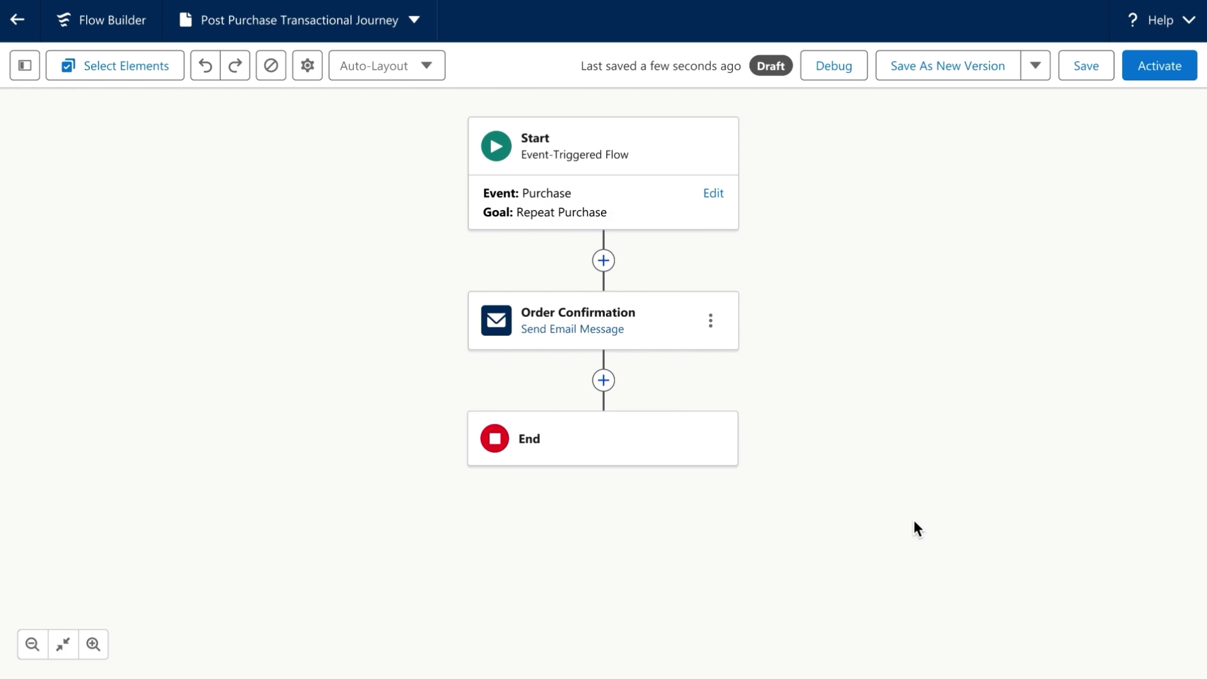
{"action": "left_click", "coordinate": [605, 263]}
{"action": "scroll", "coordinate": [593, 446], "scroll_direction": "down", "scroll_amount": 3}
{"action": "scroll", "coordinate": [592, 446], "scroll_direction": "down", "scroll_amount": 3}
{"action": "left_click", "coordinate": [591, 436]}
{"action": "left_click", "coordinate": [617, 561]}
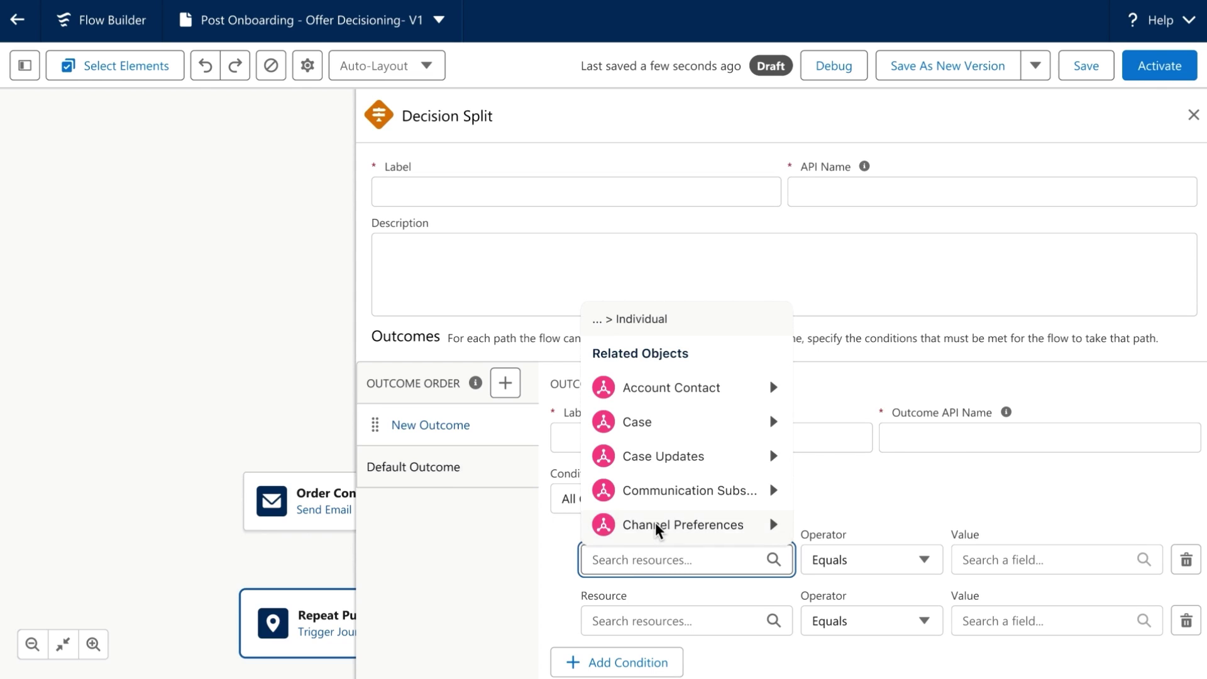